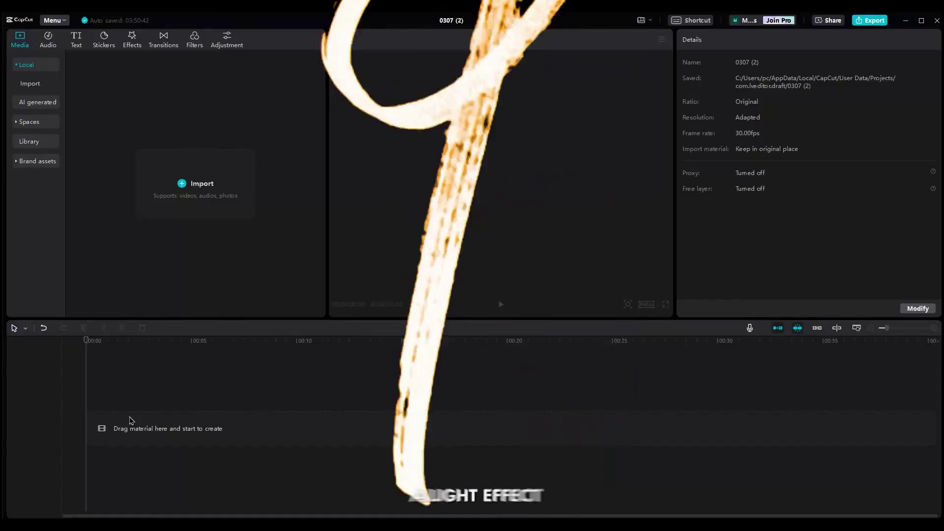
Drag the Water Reflections effect from Video effects > Light Effect onto the timeline.
{"action": "left_click", "coordinate": [196, 43]}
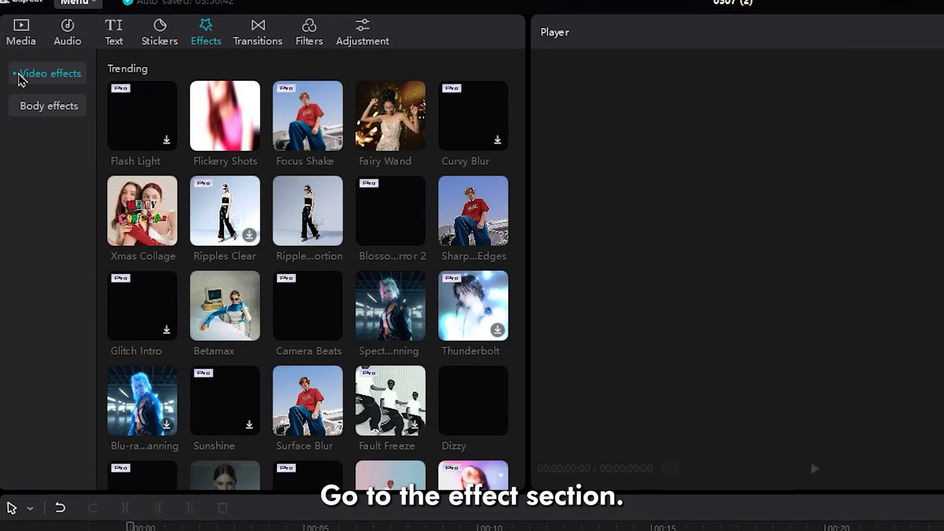
{"action": "left_click", "coordinate": [16, 75]}
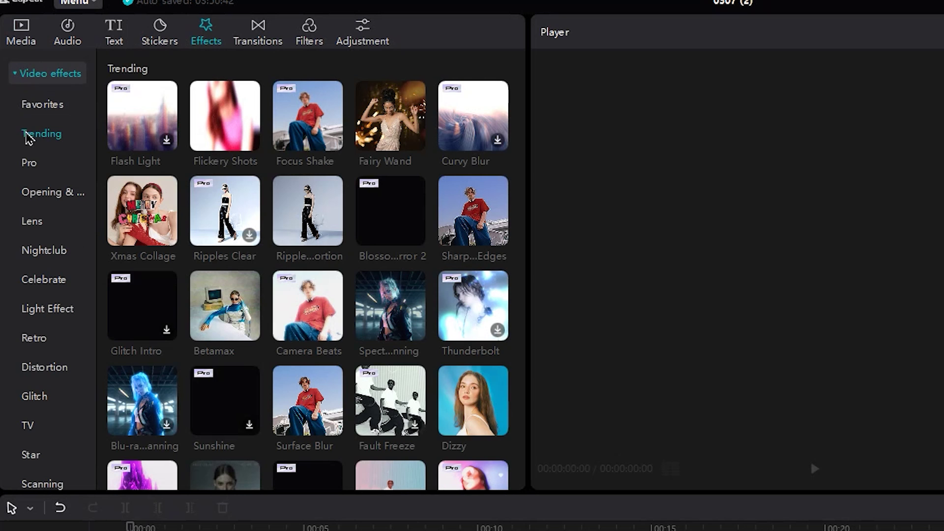
{"action": "left_click", "coordinate": [40, 309]}
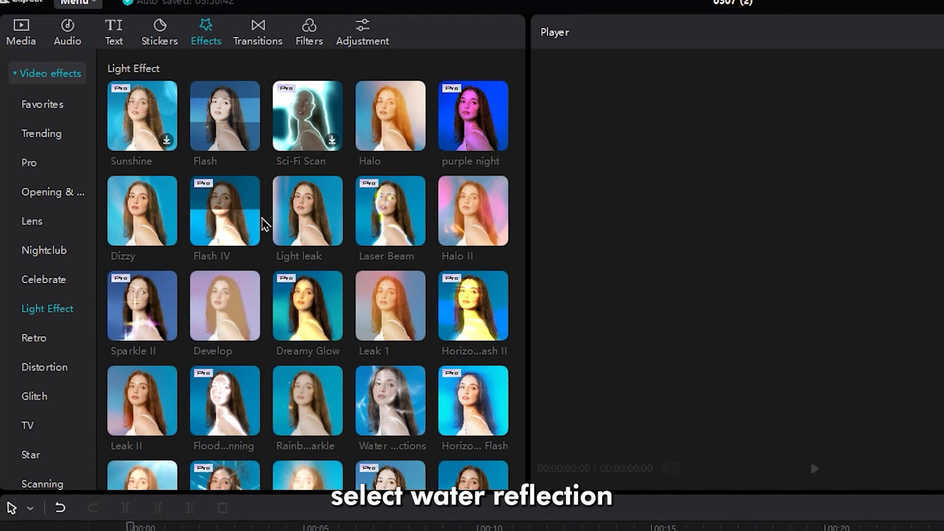
{"action": "left_click_drag", "start_coordinate": [378, 393], "coordinate": [137, 529]}
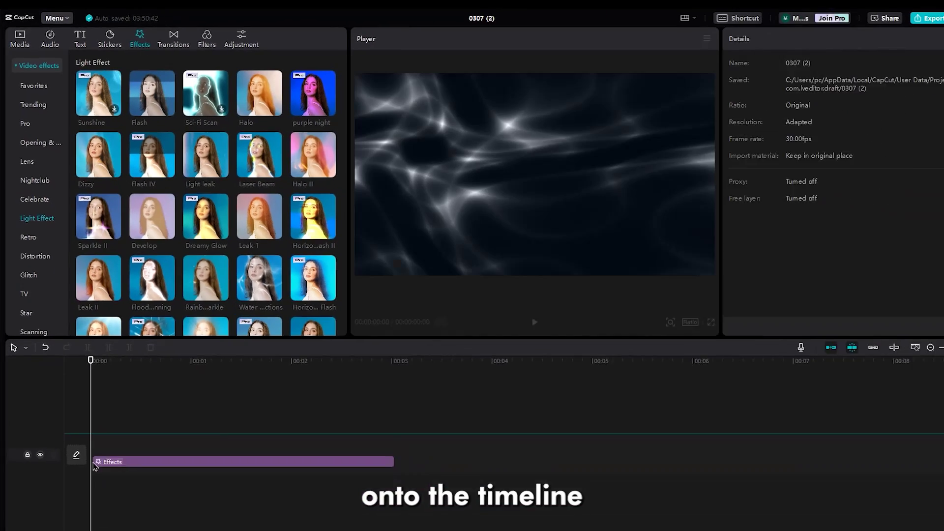
{"action": "left_click_drag", "start_coordinate": [95, 465], "coordinate": [96, 467]}
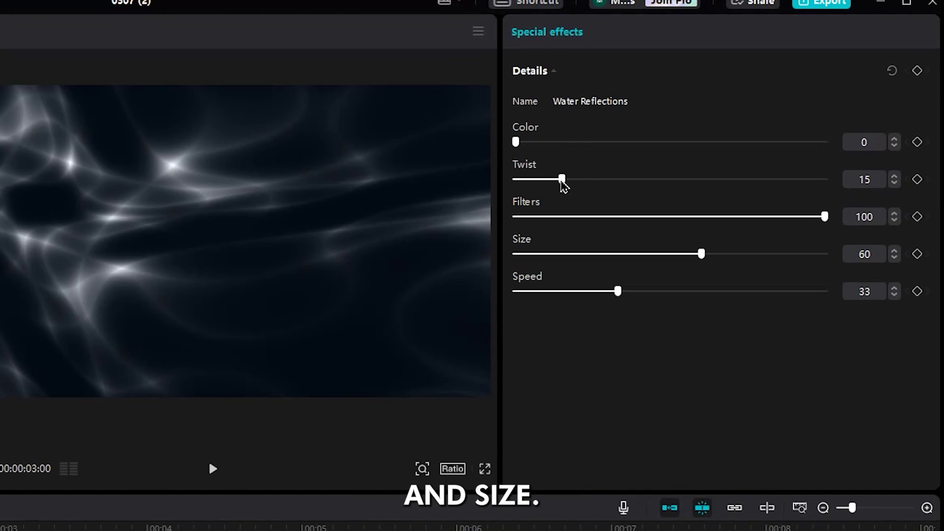
Set Water Reflections Twist to 100 and Size to 85, and stretch the clip to about 8 seconds.
{"action": "left_click_drag", "start_coordinate": [712, 129], "coordinate": [740, 131]}
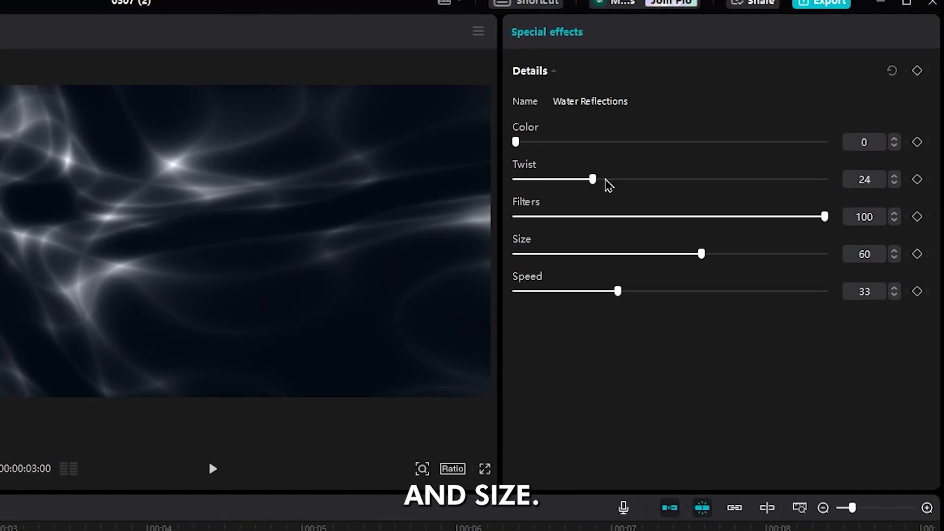
{"action": "left_click_drag", "start_coordinate": [609, 185], "coordinate": [854, 183]}
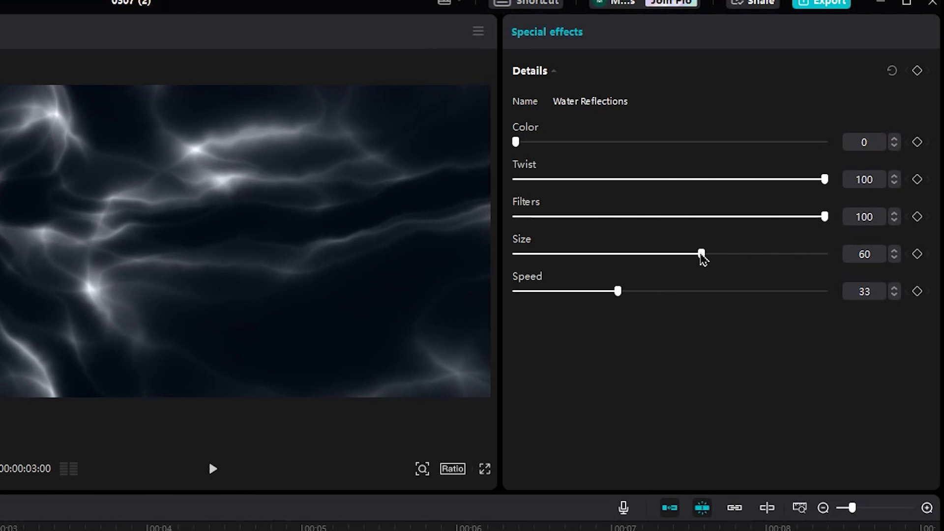
{"action": "left_click_drag", "start_coordinate": [702, 257], "coordinate": [779, 257]}
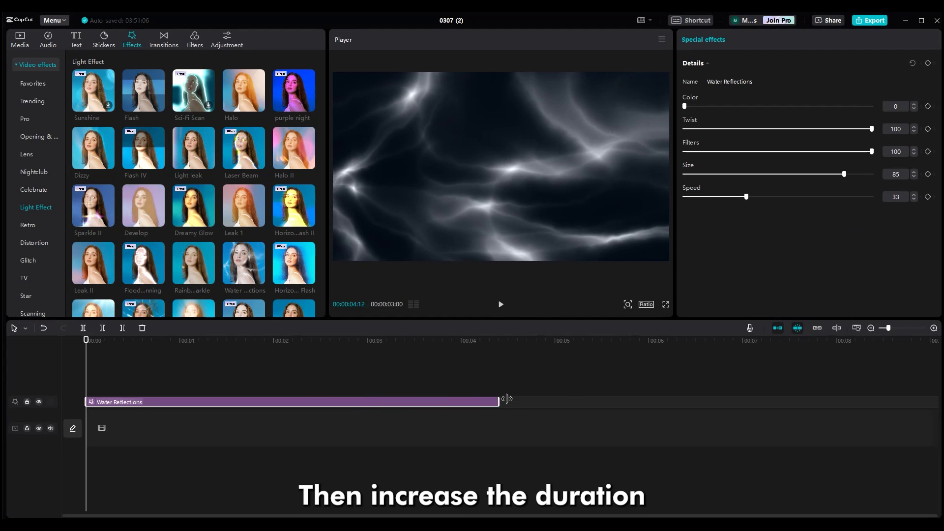
{"action": "left_click_drag", "start_coordinate": [504, 401], "coordinate": [839, 387]}
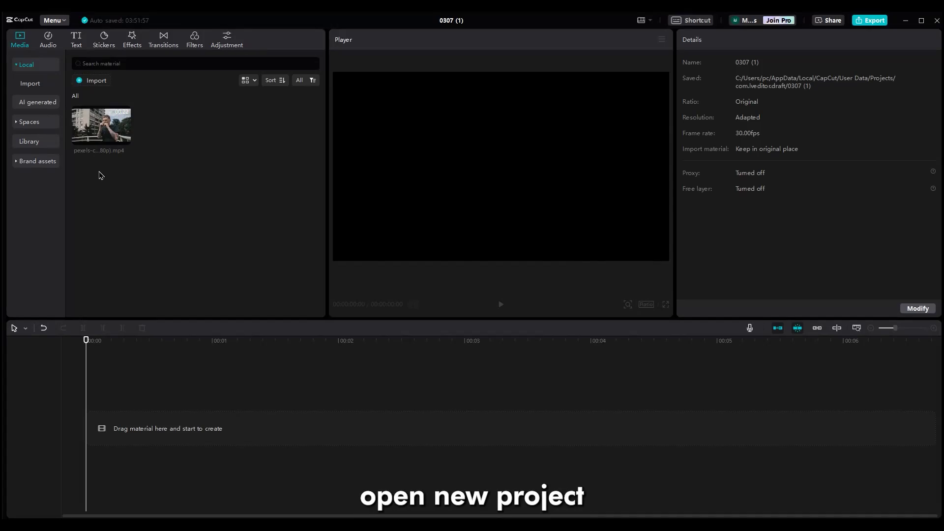
Add the boxing clip, split it at the playhead, and slow one part to 0.5x with Optical flow slow-mo.
{"action": "left_click_drag", "start_coordinate": [95, 154], "coordinate": [86, 432]}
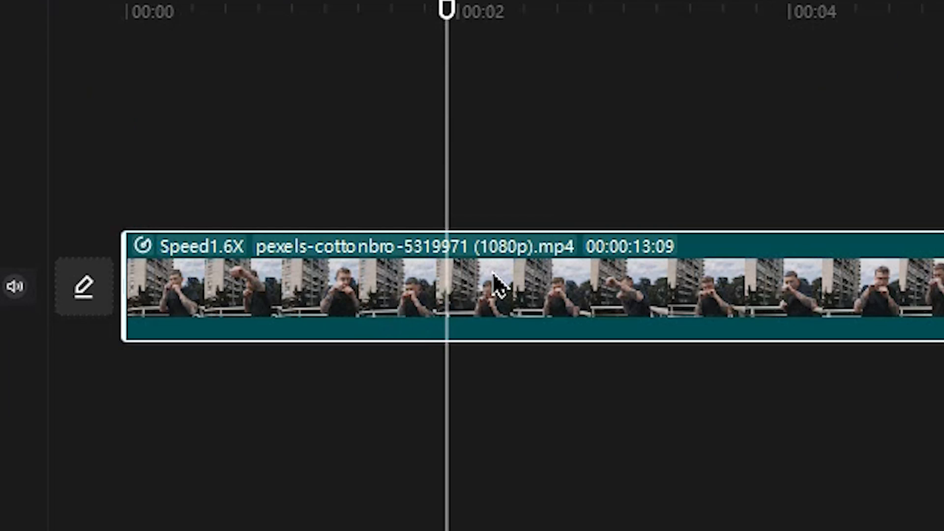
{"action": "key", "text": "ctrl+b"}
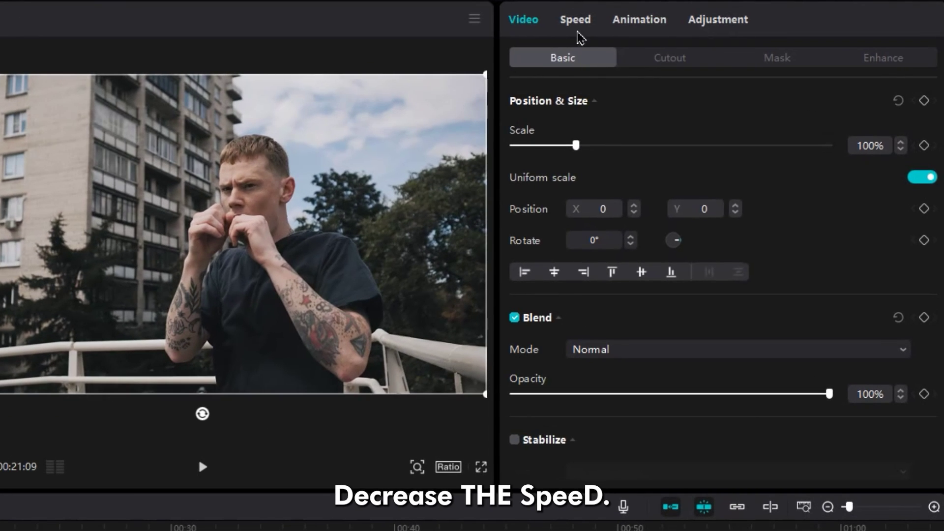
{"action": "left_click", "coordinate": [578, 30]}
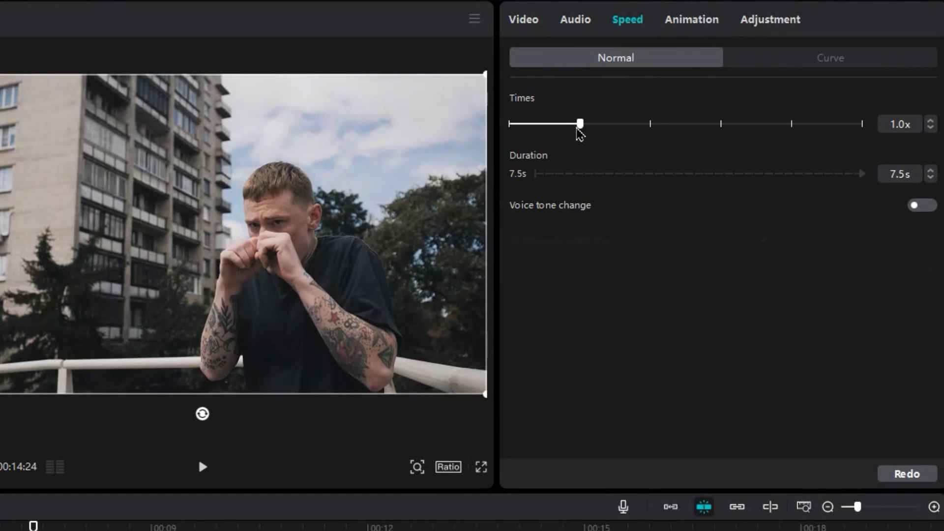
{"action": "left_click_drag", "start_coordinate": [543, 127], "coordinate": [541, 124]}
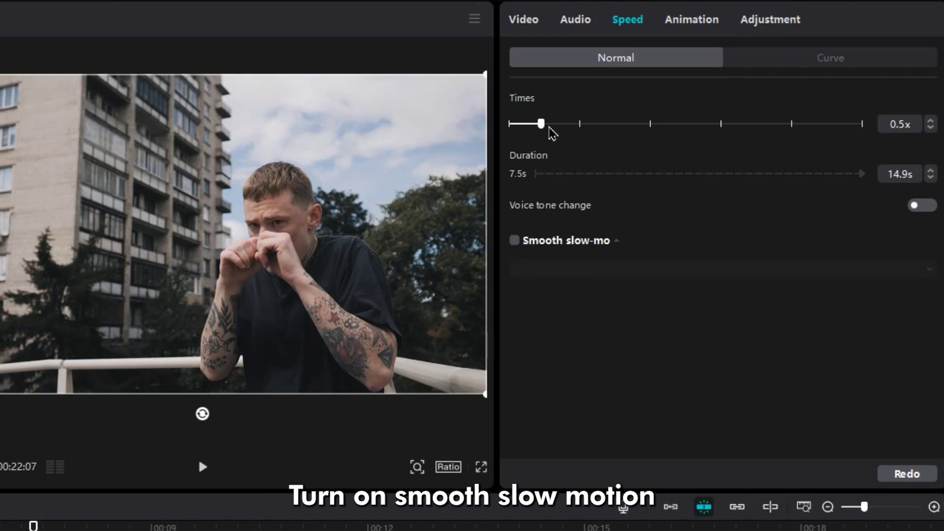
{"action": "left_click", "coordinate": [515, 240]}
{"action": "left_click", "coordinate": [592, 269]}
{"action": "left_click", "coordinate": [582, 337]}
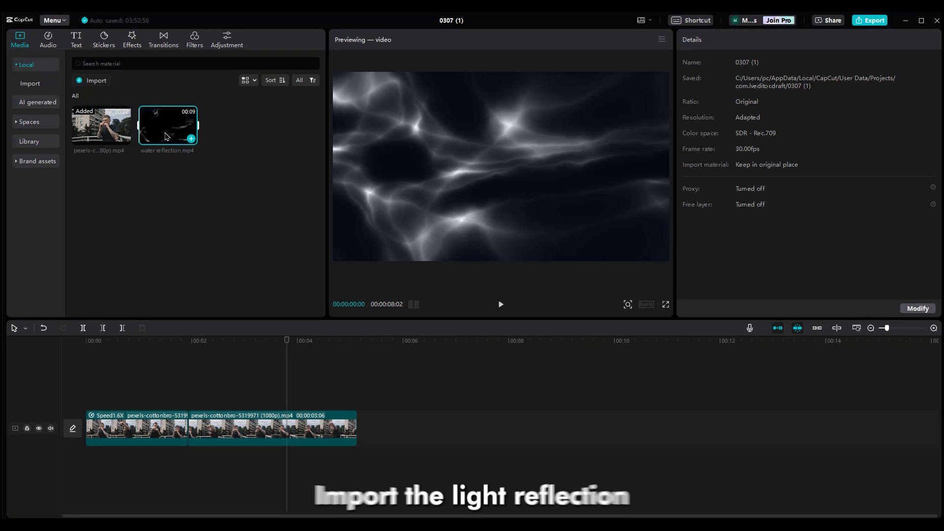
Put water reflection.mp4 on a track above, blend it with Screen at 132% scale, and trim its end.
{"action": "left_click_drag", "start_coordinate": [167, 125], "coordinate": [140, 396]}
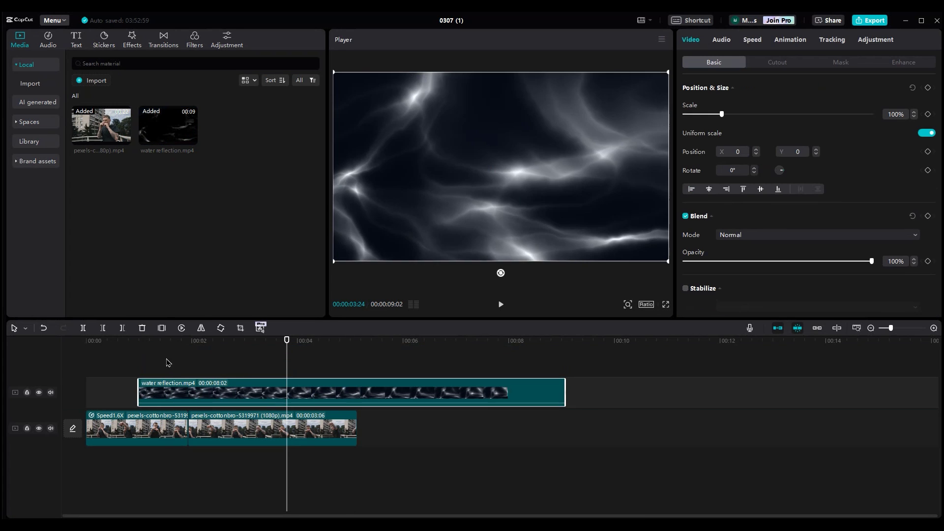
{"action": "left_click", "coordinate": [167, 354]}
{"action": "left_click", "coordinate": [175, 383]}
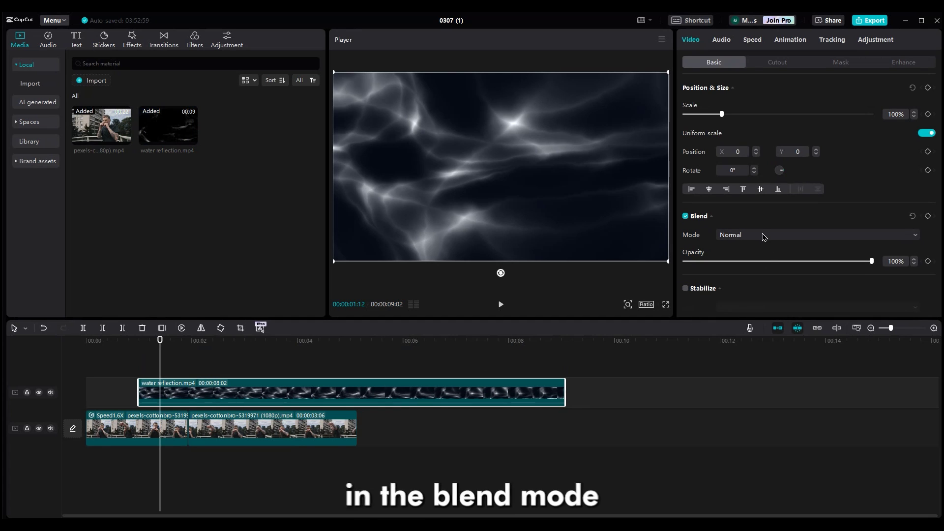
{"action": "left_click", "coordinate": [761, 239]}
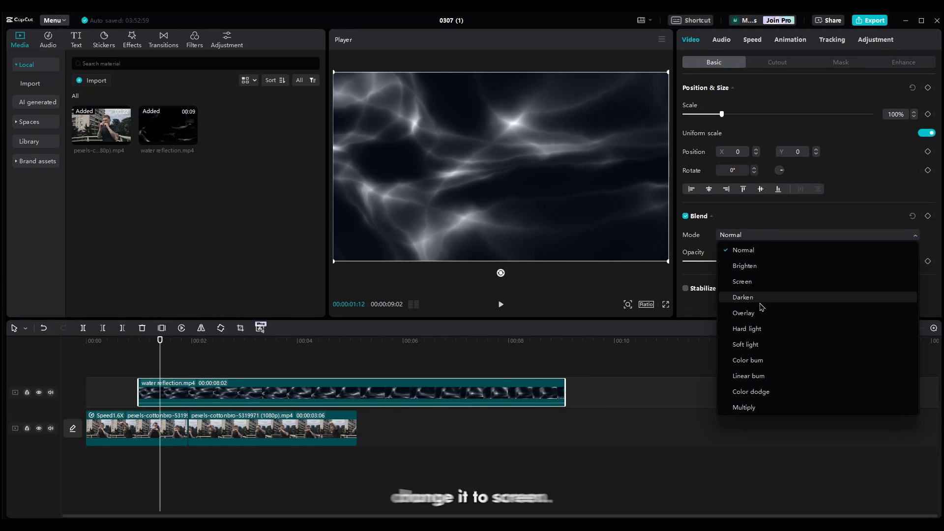
{"action": "left_click", "coordinate": [760, 281]}
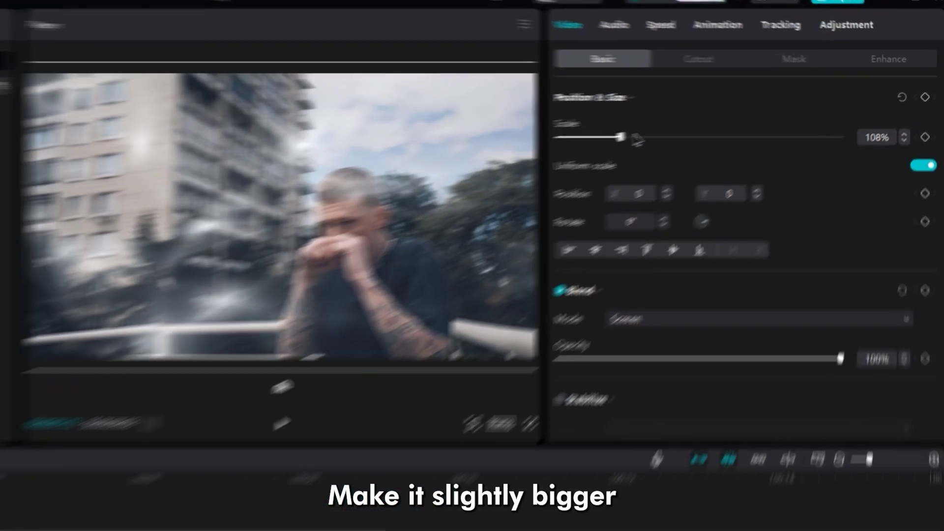
{"action": "mouse_move", "coordinate": [721, 114]}
{"action": "left_mouse_down"}
{"action": "mouse_move", "coordinate": [746, 115]}
{"action": "mouse_move", "coordinate": [735, 114]}
{"action": "left_mouse_up"}
{"action": "key", "text": "w"}
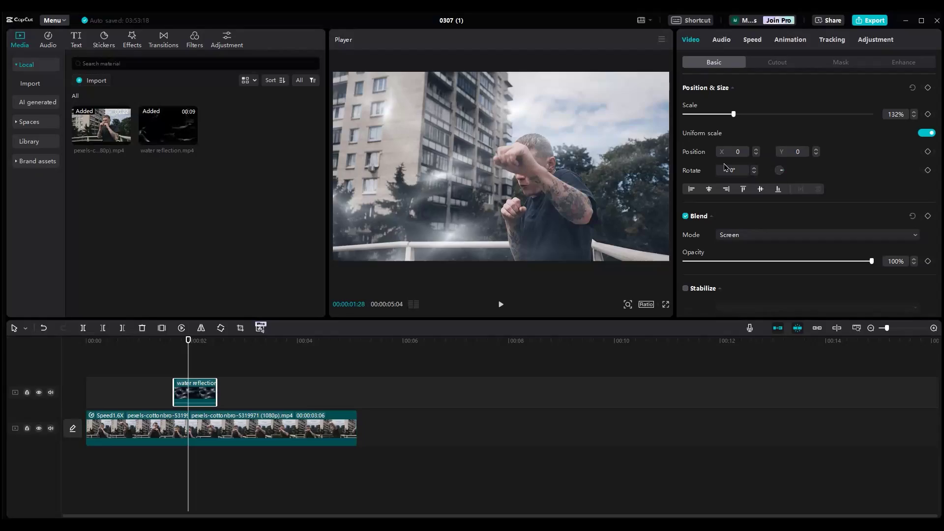
Keyframe the overlay's position sweeping from off the left edge across the boxer.
{"action": "left_click_drag", "start_coordinate": [523, 214], "coordinate": [205, 215]}
{"action": "left_click_drag", "start_coordinate": [482, 213], "coordinate": [297, 207]}
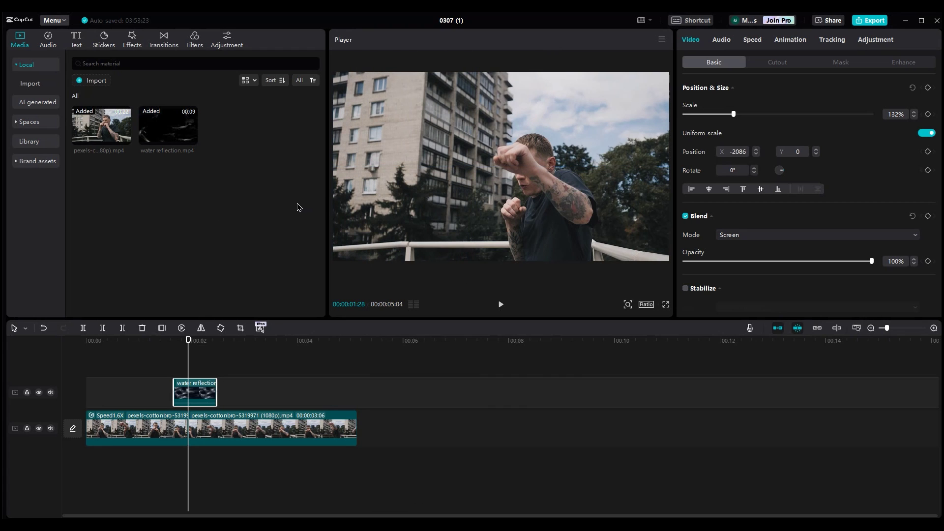
{"action": "left_click", "coordinate": [927, 151]}
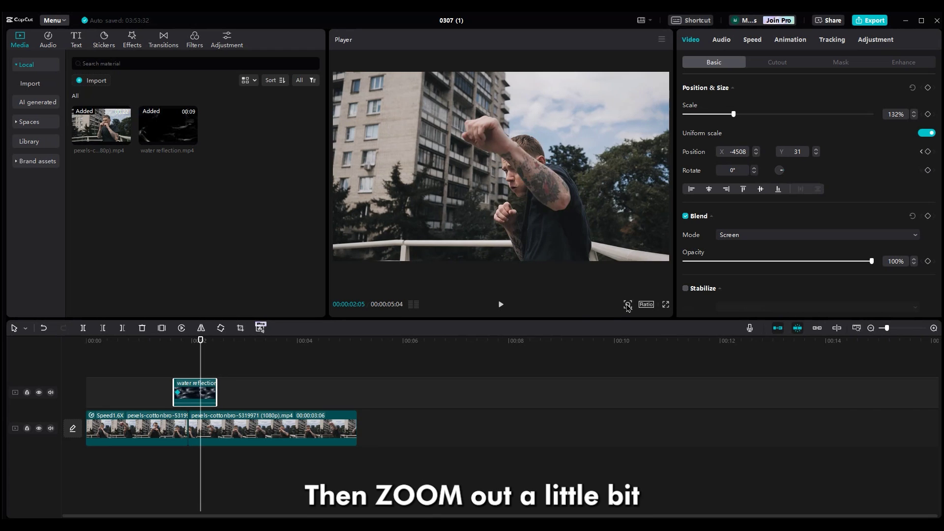
{"action": "left_click", "coordinate": [628, 304]}
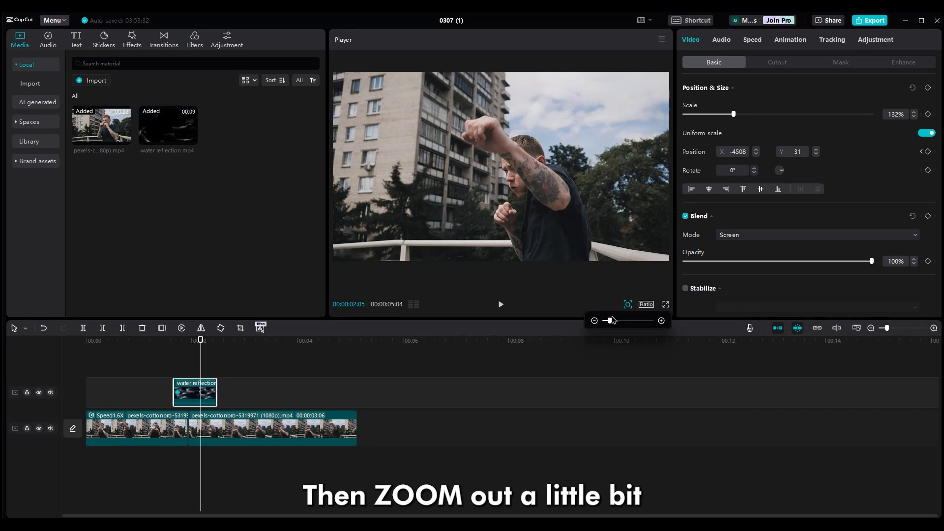
{"action": "left_click_drag", "start_coordinate": [614, 321], "coordinate": [605, 320]}
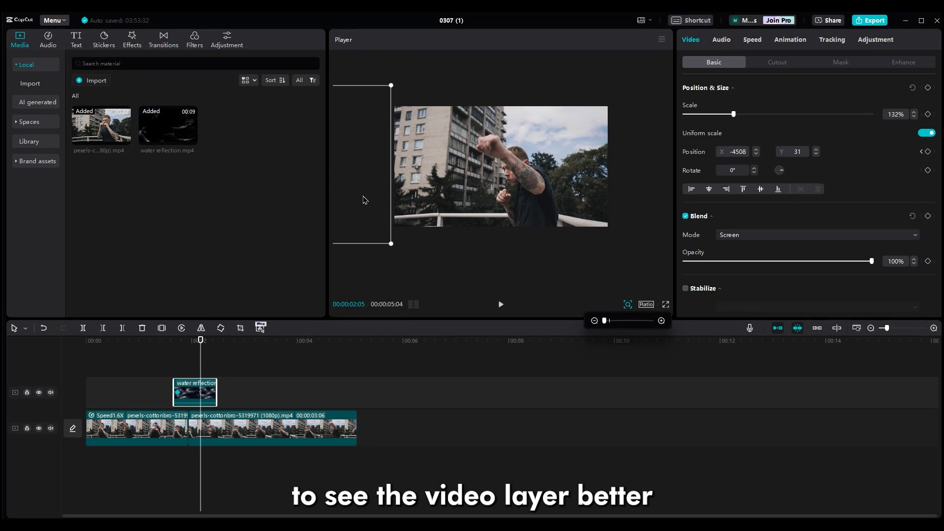
{"action": "left_click_drag", "start_coordinate": [365, 200], "coordinate": [617, 213]}
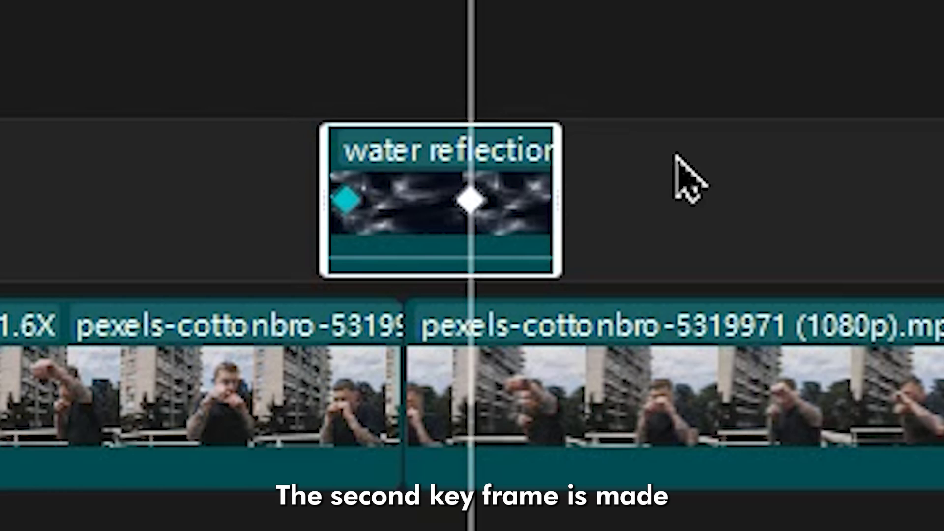
Play back the light sweep from the playhead to check it.
{"action": "left_click", "coordinate": [323, 63]}
{"action": "mouse_move", "coordinate": [609, 321]}
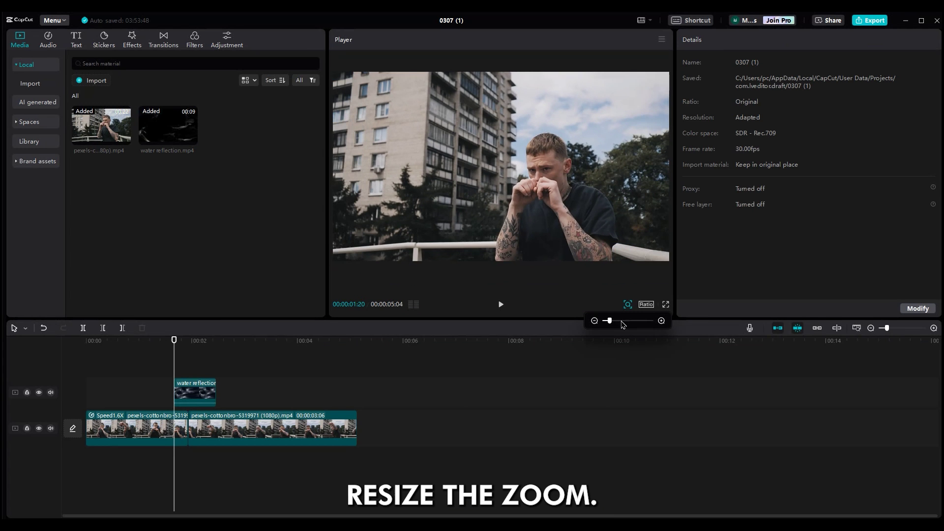
{"action": "left_click", "coordinate": [169, 366]}
{"action": "key", "text": "space"}
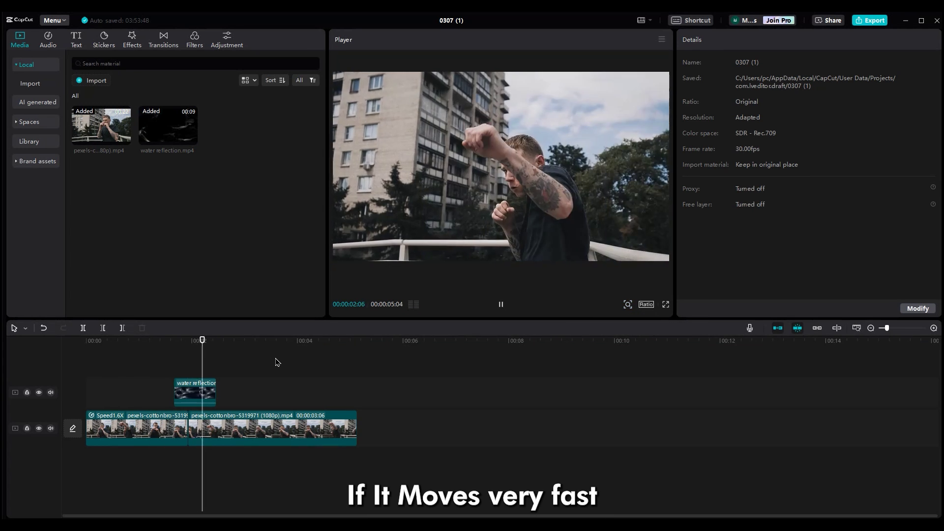
Reselect the overlay, scrub between its keyframes and replay the sweep, ending near the 1-second mark.
{"action": "left_click", "coordinate": [188, 362]}
{"action": "left_click", "coordinate": [200, 398]}
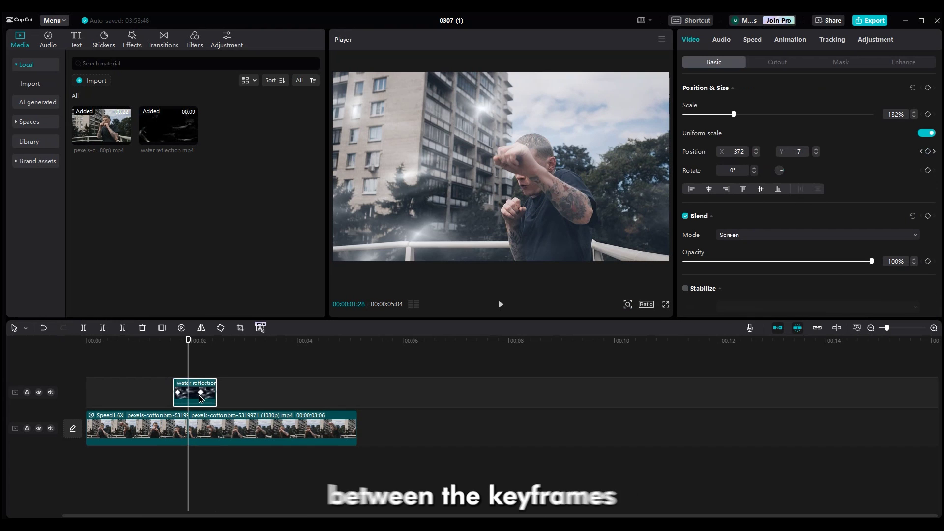
{"action": "left_click", "coordinate": [200, 398]}
{"action": "left_click", "coordinate": [166, 362]}
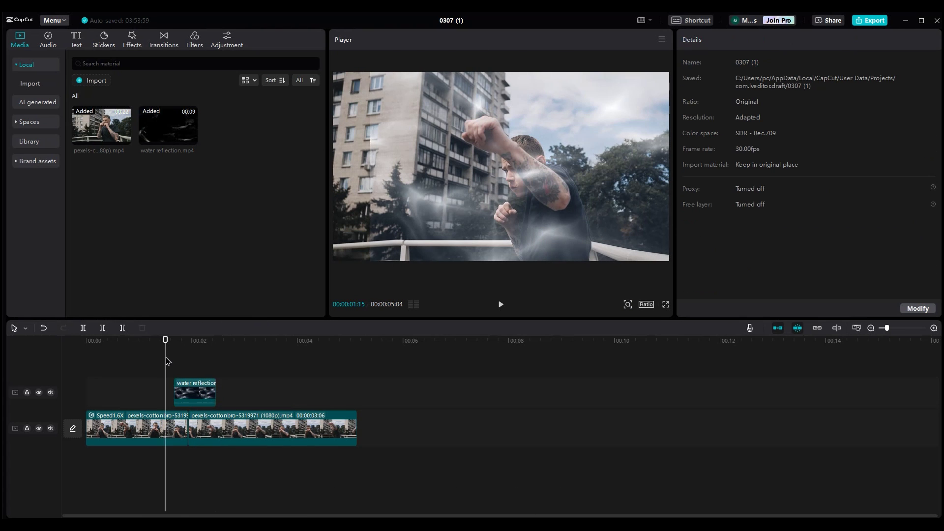
{"action": "left_click", "coordinate": [166, 362]}
{"action": "key", "text": "space"}
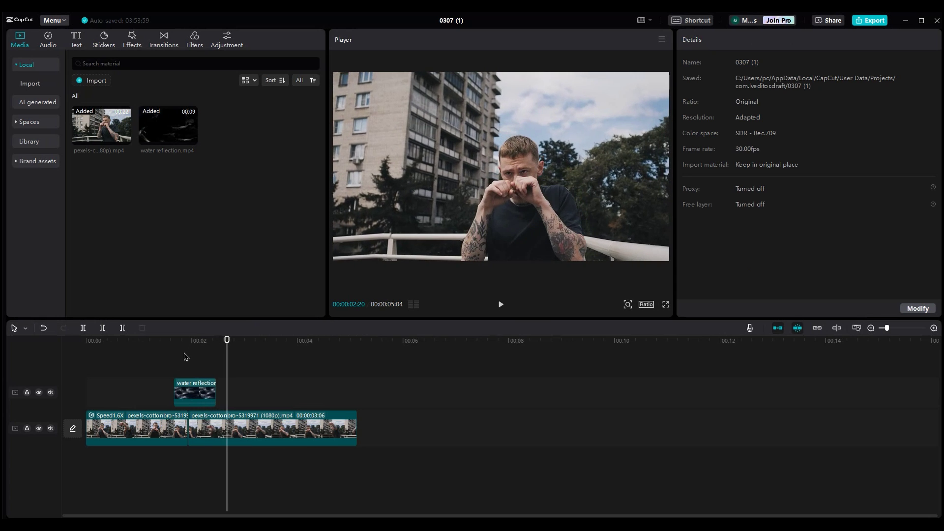
{"action": "left_click", "coordinate": [183, 358]}
{"action": "left_click", "coordinate": [202, 389]}
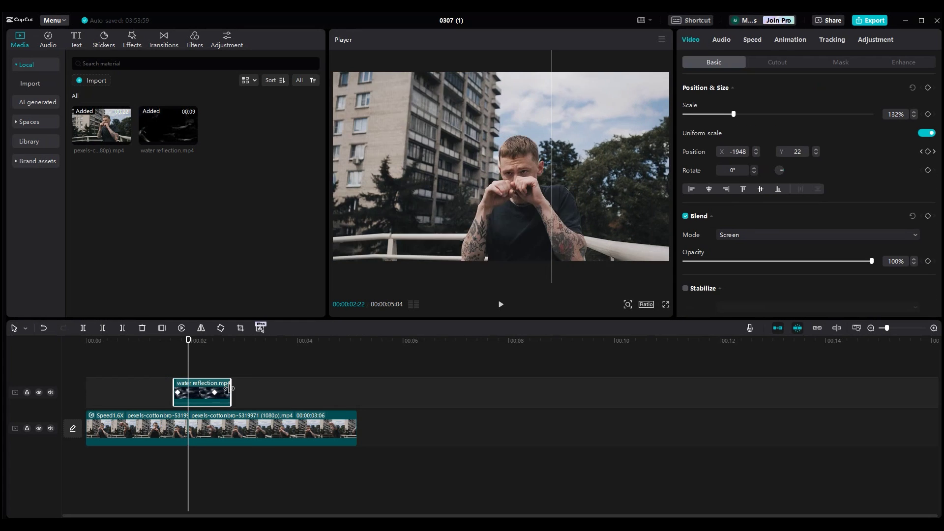
{"action": "left_click", "coordinate": [162, 368]}
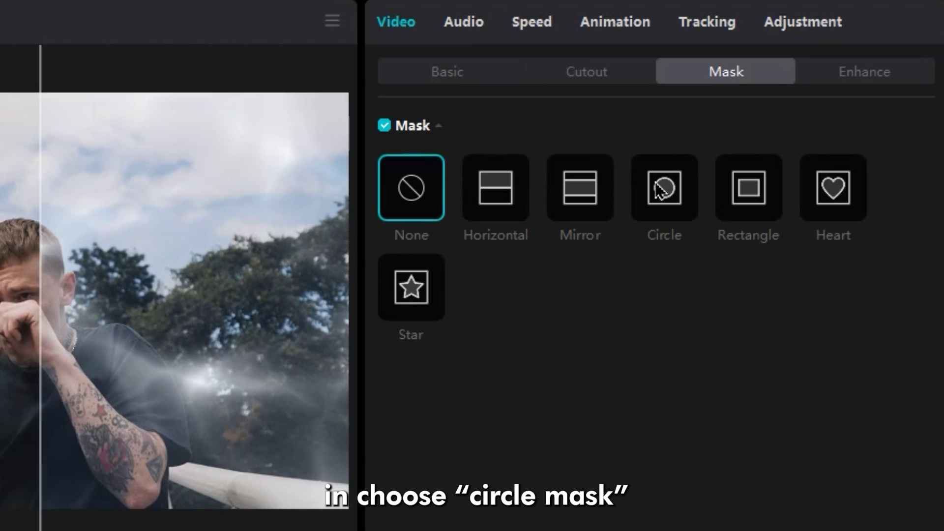
Apply an enlarged Circle mask with feather about 14 to the overlay, then review the result.
{"action": "left_click", "coordinate": [661, 189]}
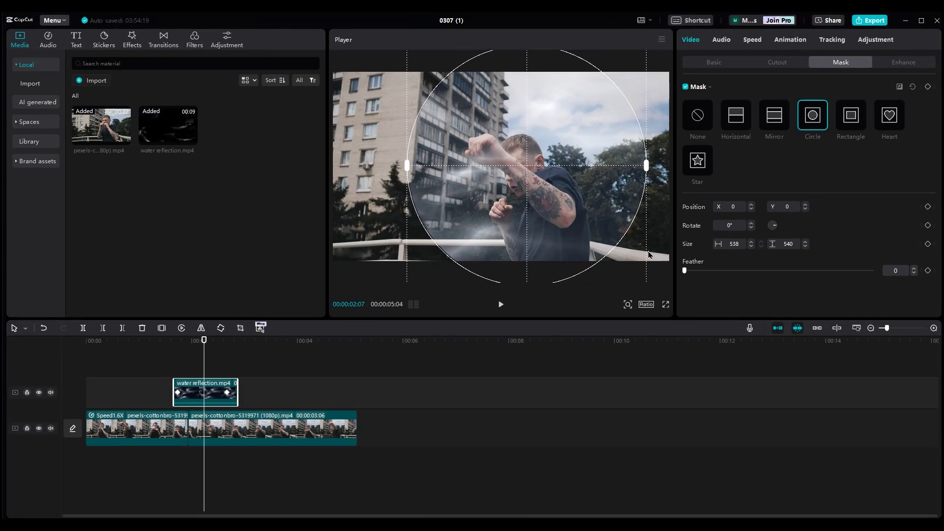
{"action": "left_click_drag", "start_coordinate": [685, 270], "coordinate": [706, 271]}
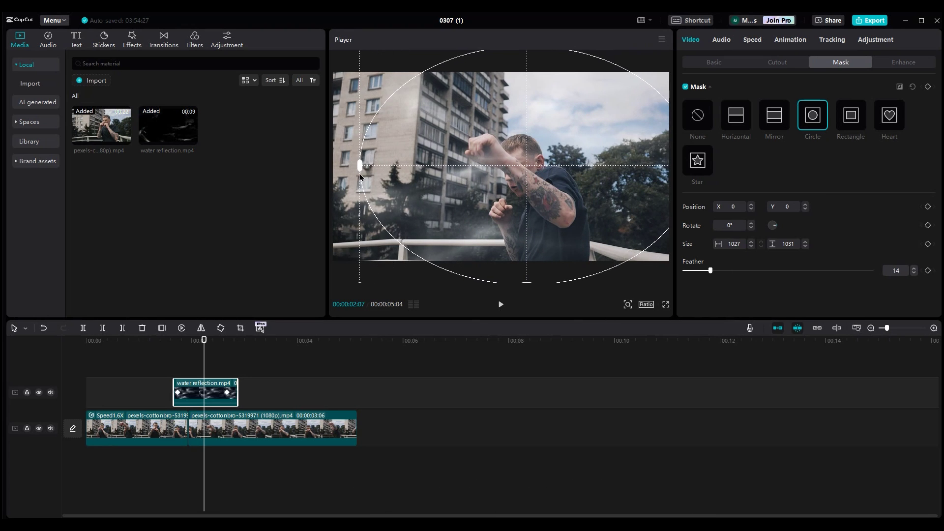
{"action": "left_click", "coordinate": [160, 372]}
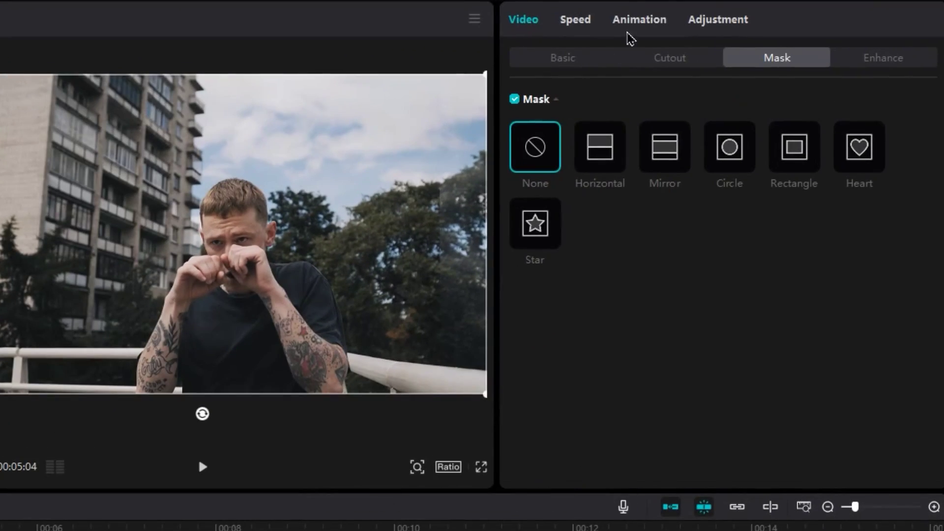
In Adjustment > Basic, warm the footage to Temp 46 and shift Hue to -14.
{"action": "left_click", "coordinate": [717, 25]}
{"action": "scroll", "coordinate": [581, 321], "scroll_direction": "down", "scroll_amount": 5}
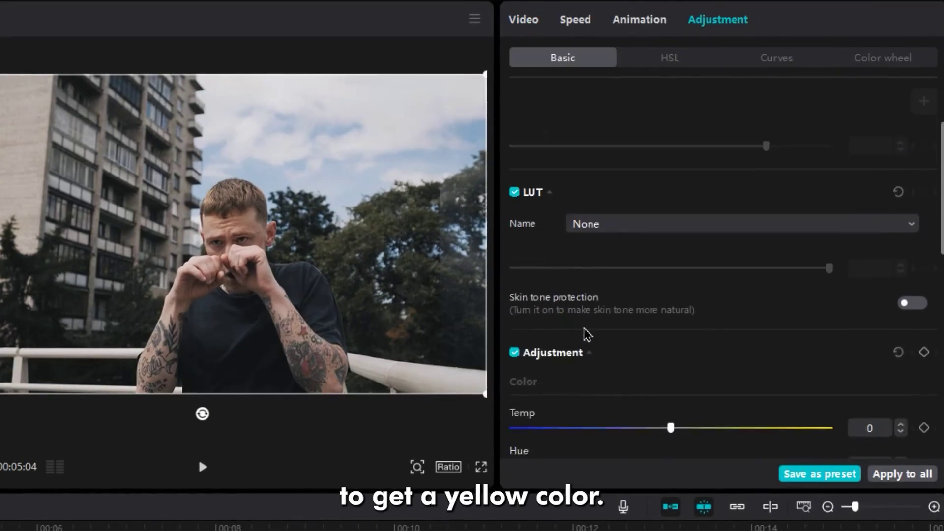
{"action": "left_click_drag", "start_coordinate": [720, 305], "coordinate": [816, 305]}
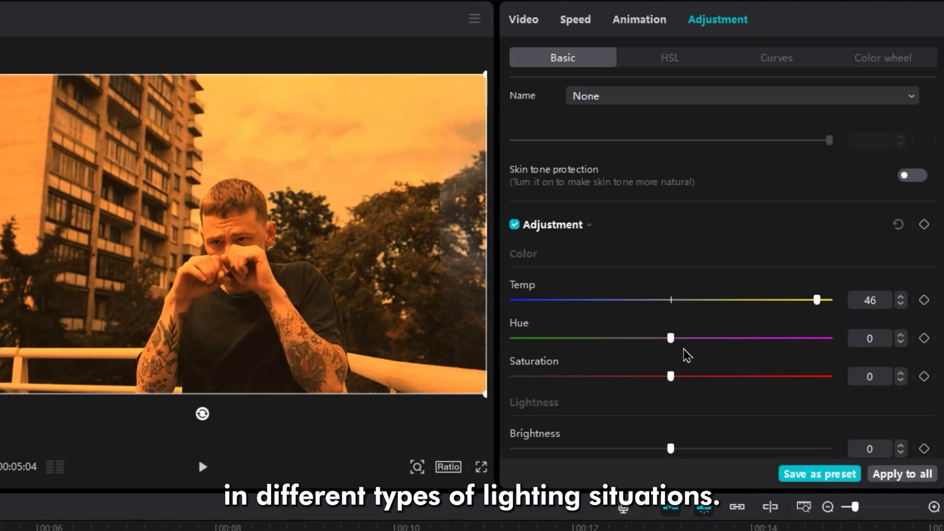
{"action": "left_click_drag", "start_coordinate": [672, 339], "coordinate": [431, 347]}
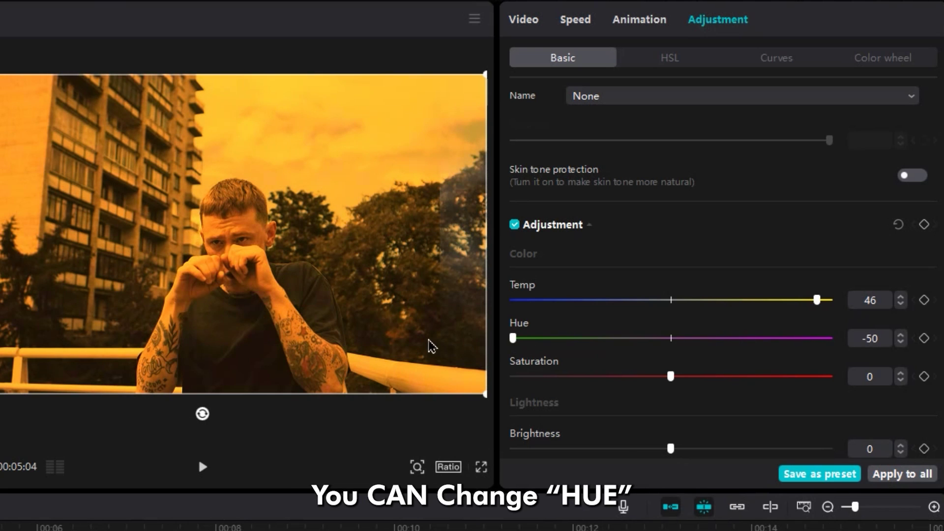
{"action": "left_click_drag", "start_coordinate": [431, 347], "coordinate": [626, 339]}
Set Saturation -31, Highlight -12, Shadow 7 and Vignette 21.
{"action": "scroll", "coordinate": [688, 295], "scroll_direction": "down", "scroll_amount": 3}
{"action": "left_click_drag", "start_coordinate": [671, 224], "coordinate": [735, 225]}
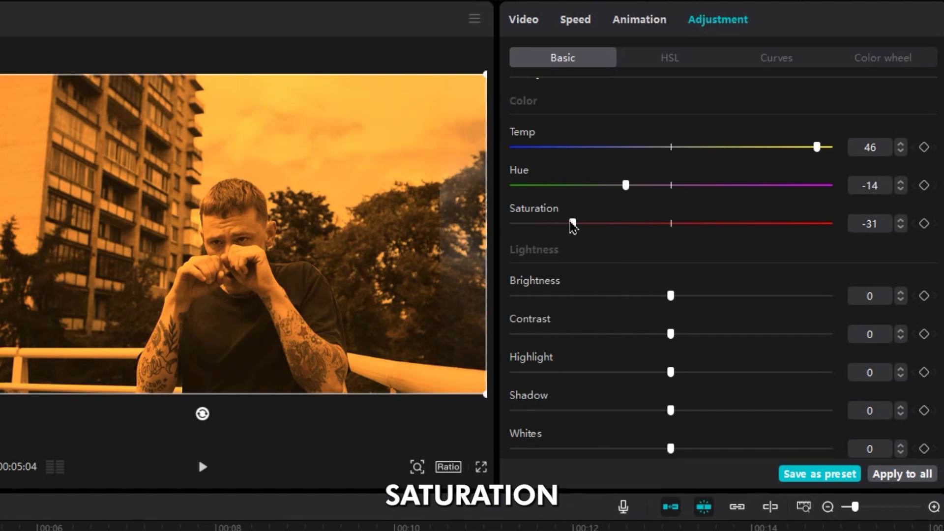
{"action": "left_click_drag", "start_coordinate": [670, 372], "coordinate": [634, 373]}
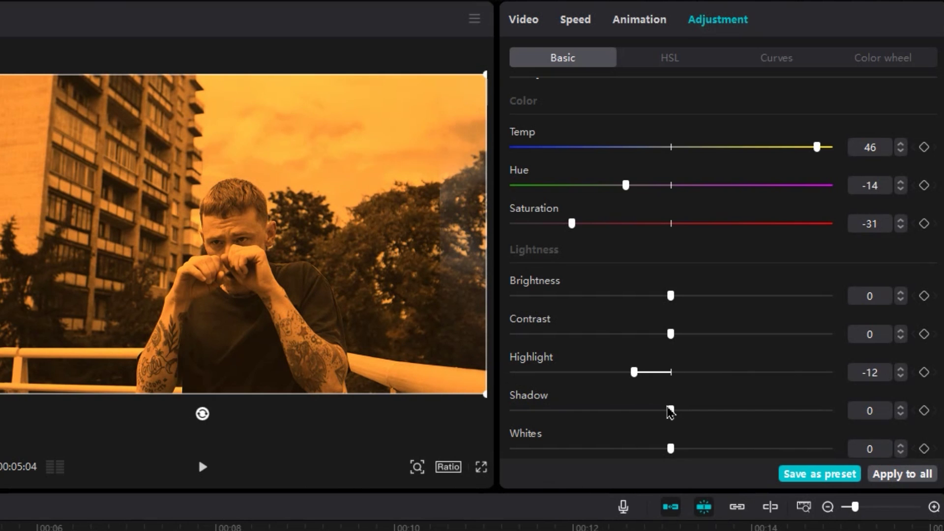
{"action": "left_click_drag", "start_coordinate": [671, 411], "coordinate": [693, 411]}
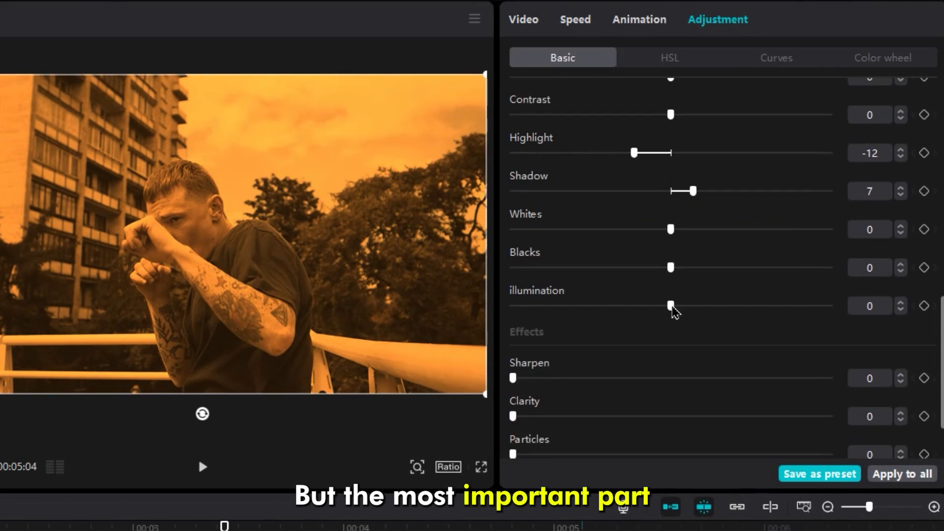
{"action": "scroll", "coordinate": [673, 311], "scroll_direction": "down", "scroll_amount": 3}
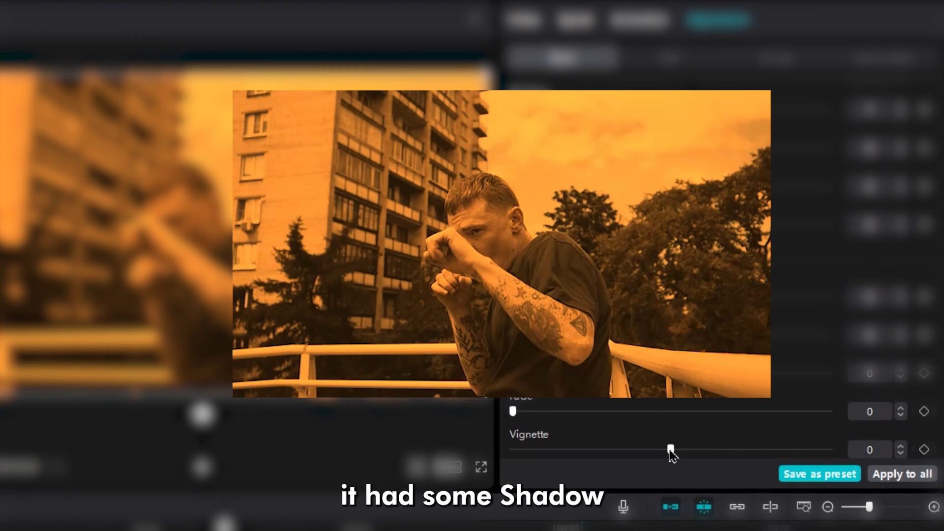
{"action": "left_click_drag", "start_coordinate": [670, 449], "coordinate": [735, 462]}
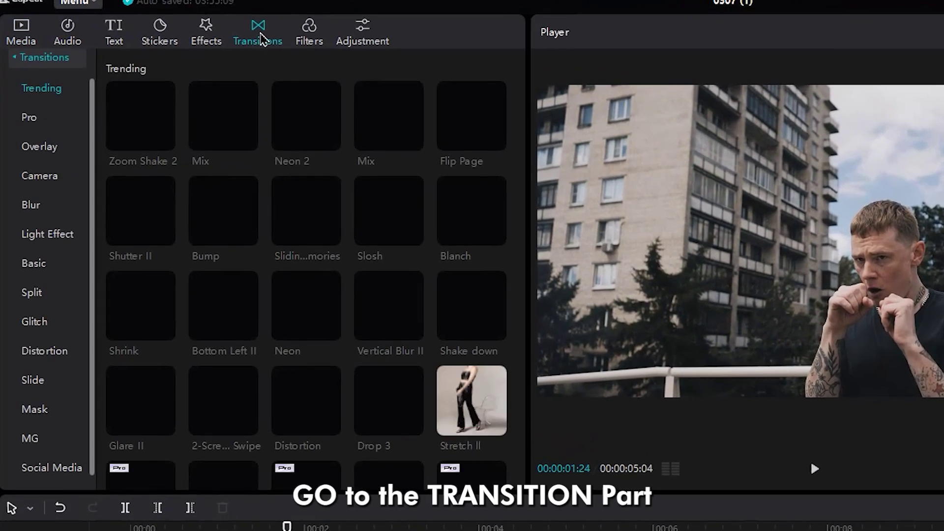
Drop the Overlay category's Mix transition onto the cut between the boxing clips at 0.5s.
{"action": "left_click", "coordinate": [47, 150]}
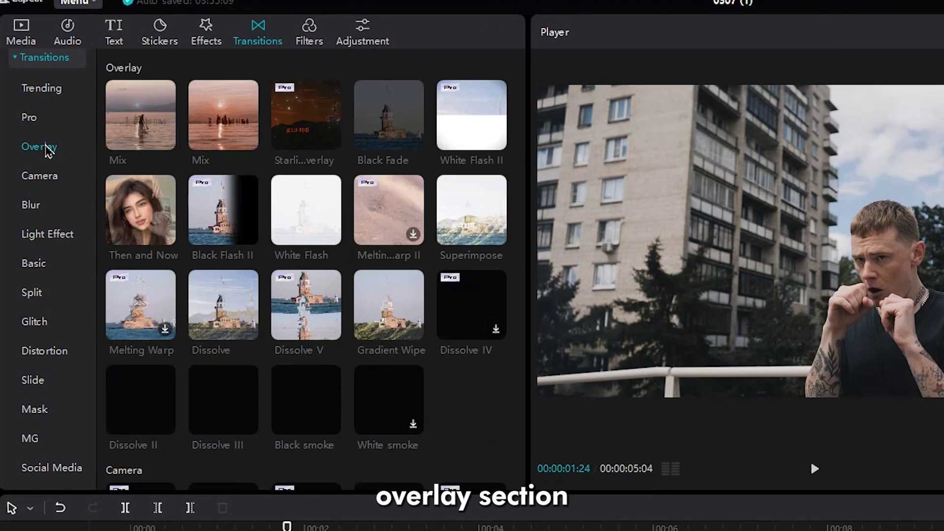
{"action": "mouse_move", "coordinate": [216, 132]}
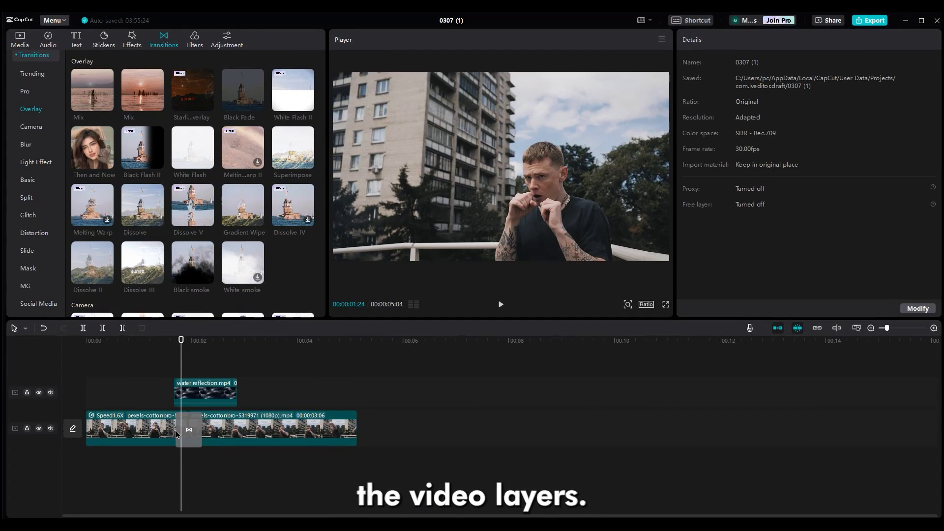
{"action": "left_click_drag", "start_coordinate": [177, 433], "coordinate": [175, 431]}
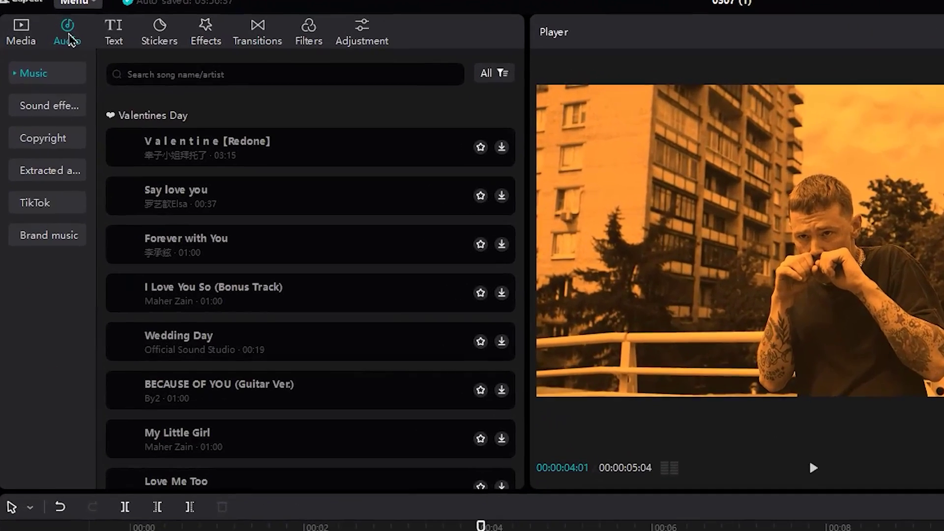
Search sound effects for WOOSH, add 'Woosh with echo' at -5 dB, and play back the edit.
{"action": "left_click", "coordinate": [27, 112]}
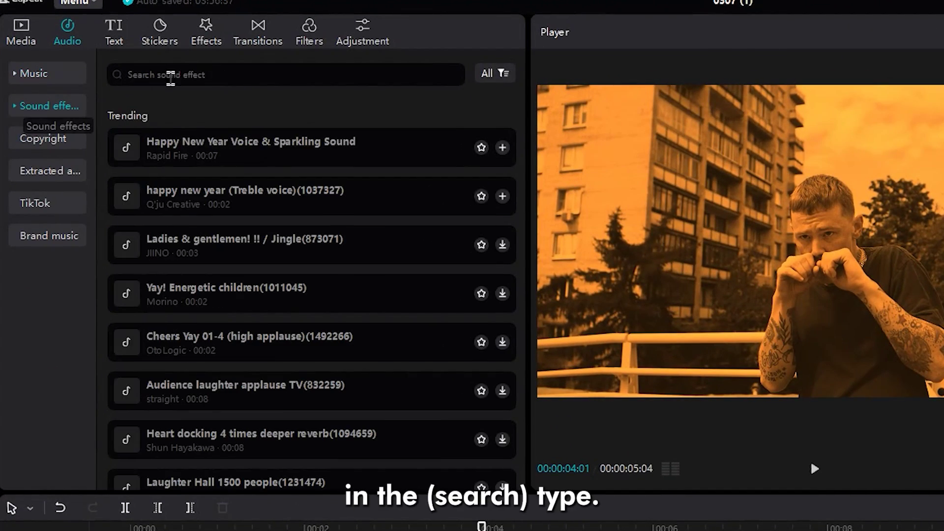
{"action": "left_click", "coordinate": [184, 73]}
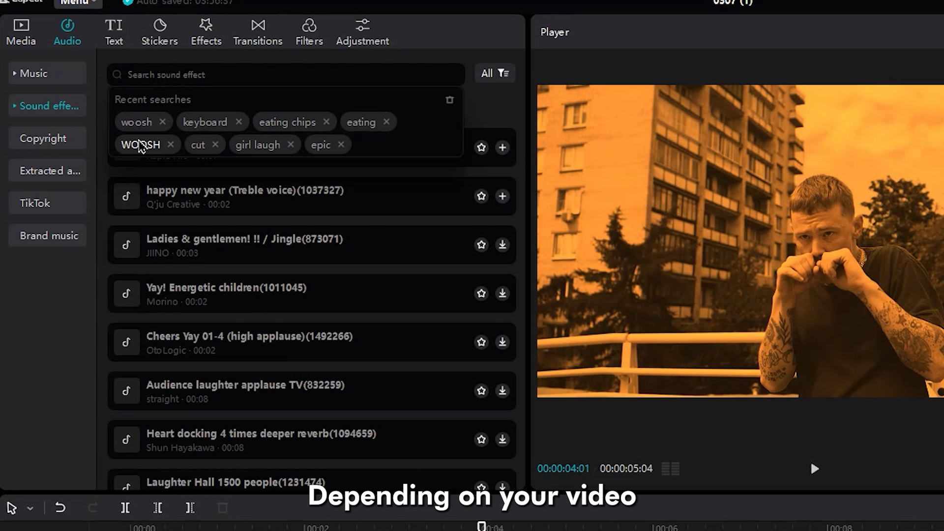
{"action": "left_click", "coordinate": [141, 145]}
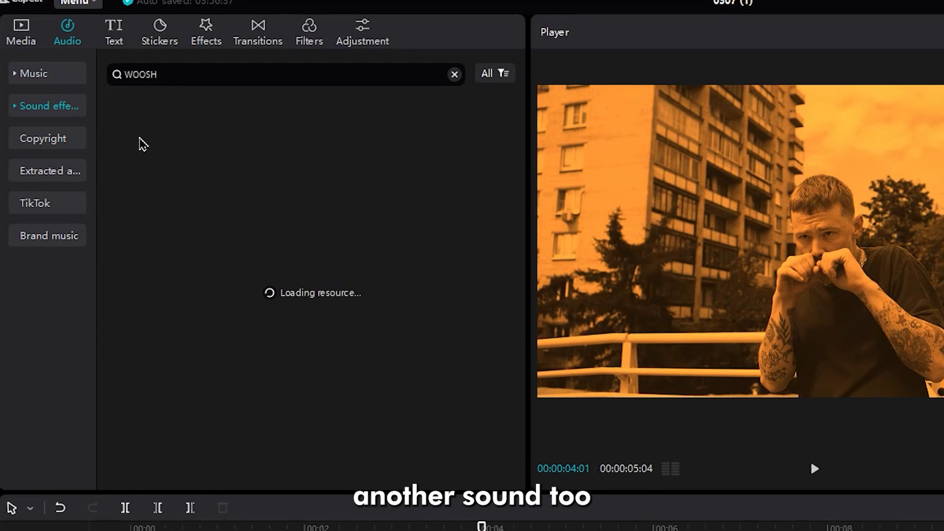
{"action": "left_click", "coordinate": [191, 173]}
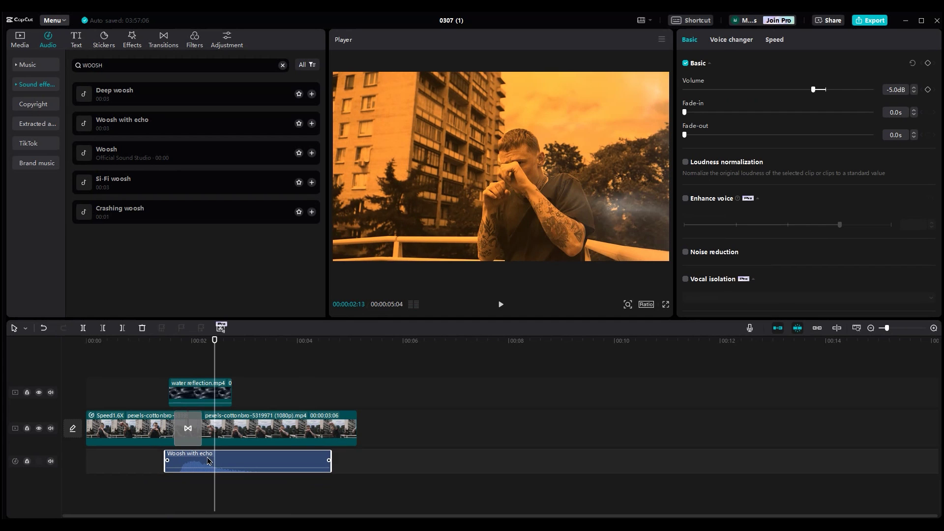
{"action": "left_click", "coordinate": [164, 352]}
{"action": "key", "text": "space"}
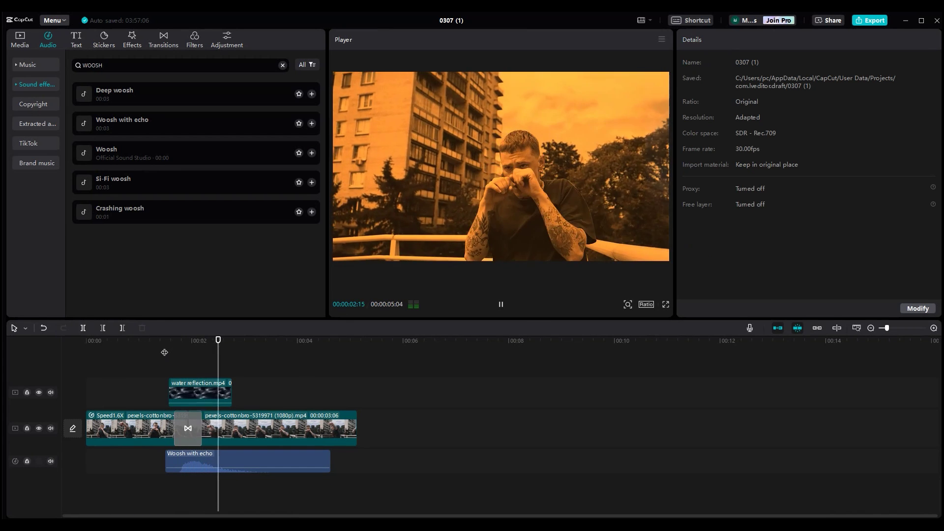